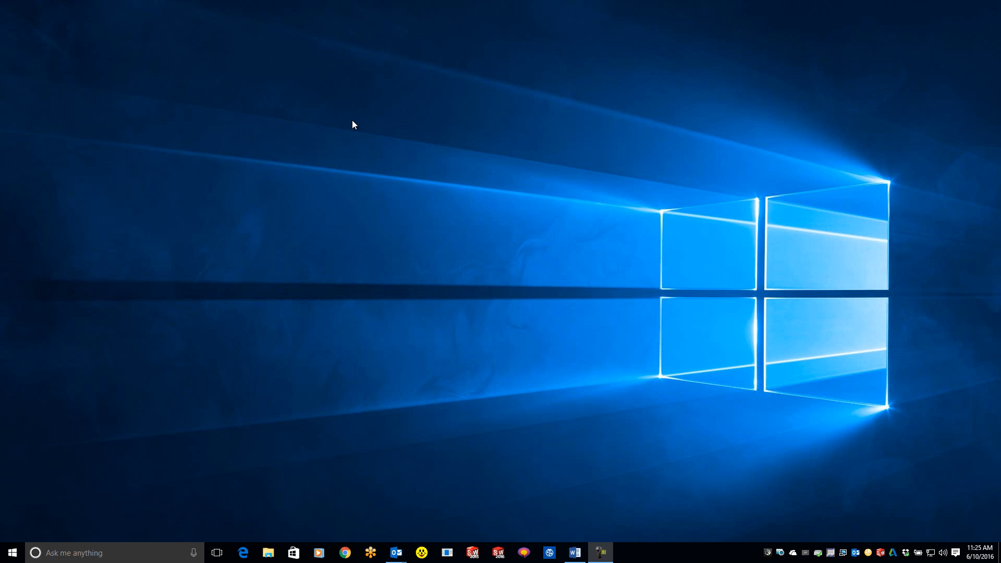
# - Launch the Update dongle utility from Windows search so RemoteKeyUpdate opens
pyautogui.click(106, 551)
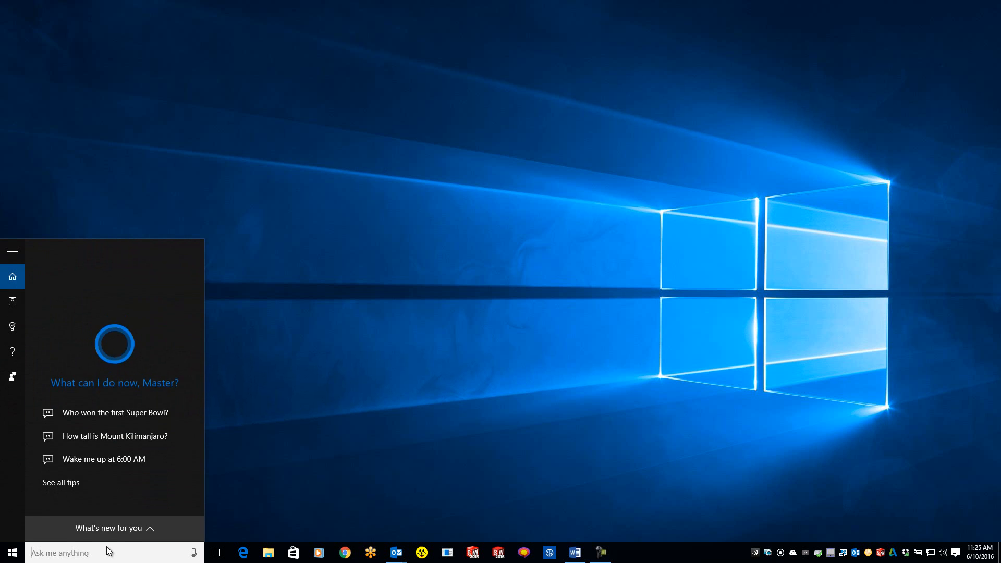
pyautogui.write('upd')
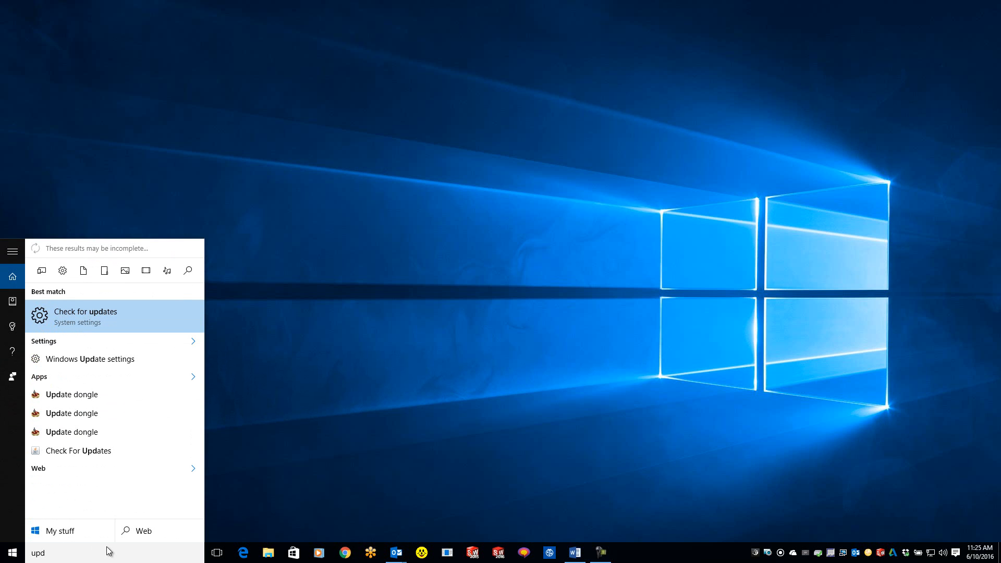
pyautogui.click(86, 399)
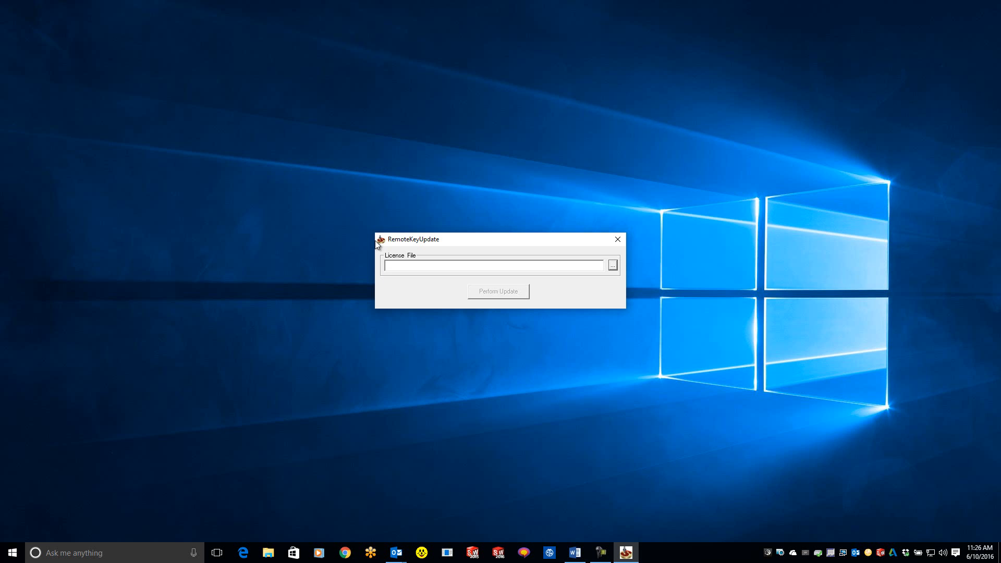
# - Save the SolidCAM license zip attachment from the Outlook email onto the desktop
pyautogui.click(396, 553)
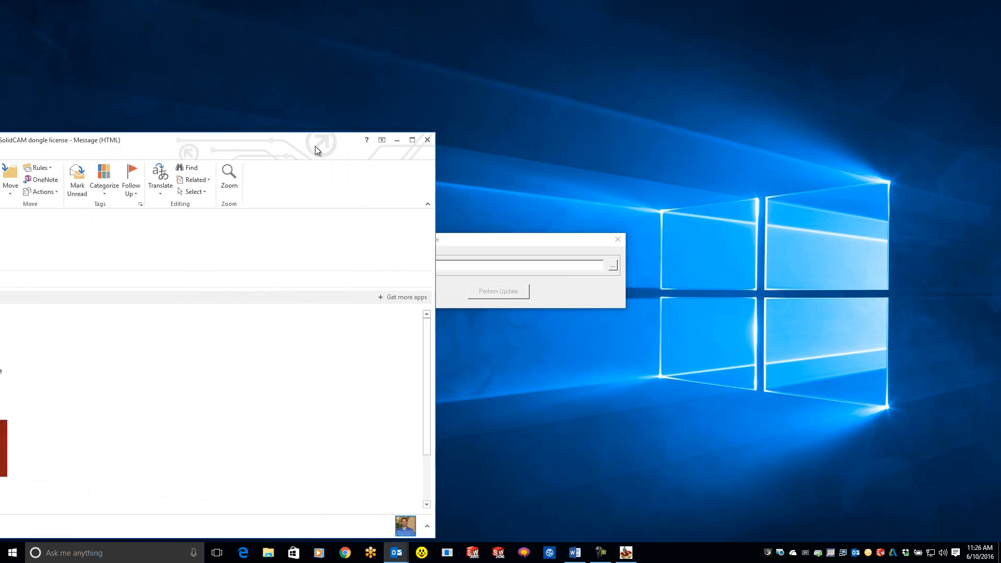
pyautogui.moveTo(315, 59); pyautogui.dragTo(752, 24)
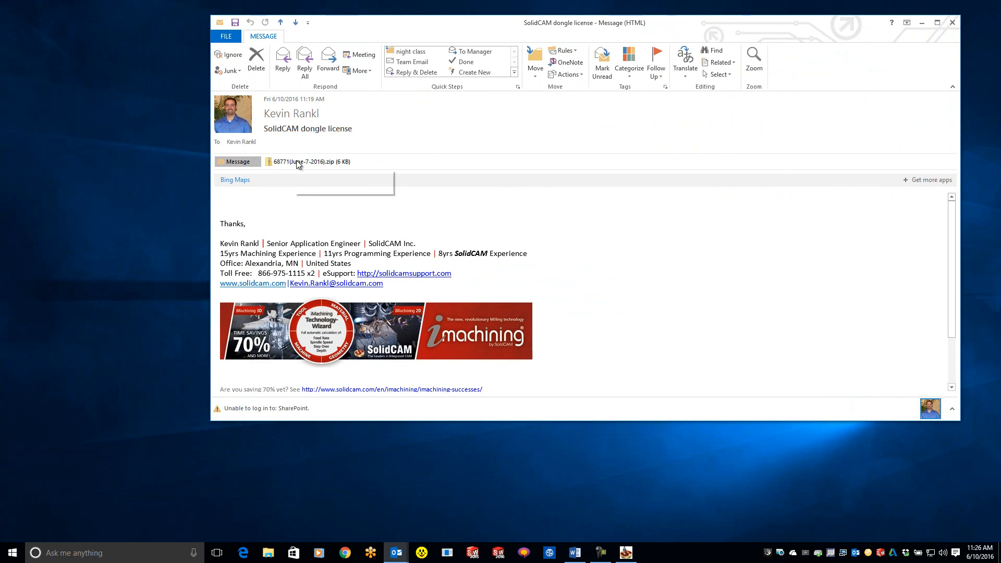
pyautogui.moveTo(297, 163); pyautogui.dragTo(125, 125)
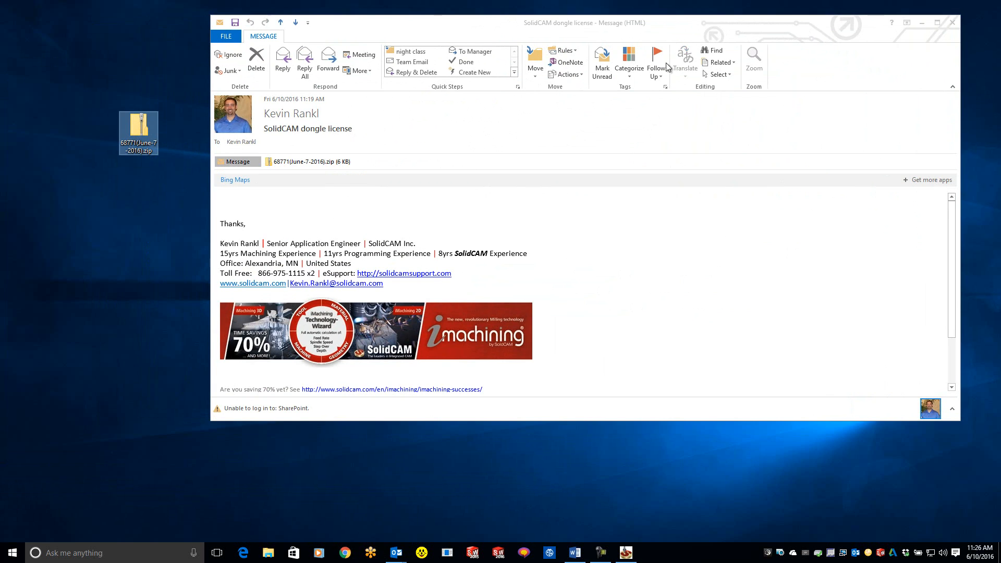
# - Extract the license zip to the 68771(June-7-2016) folder and place it beneath the zip
pyautogui.click(949, 23)
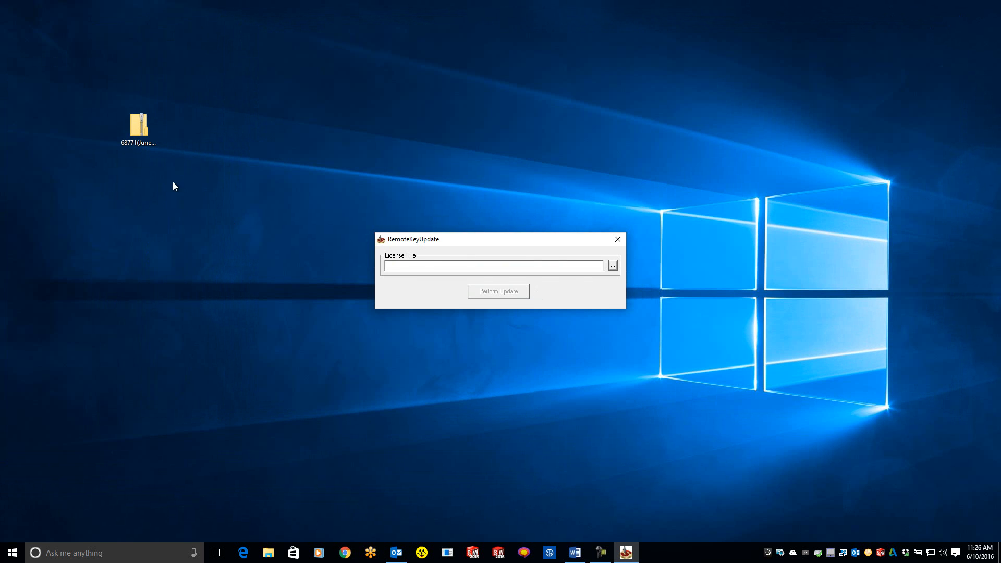
pyautogui.rightClick(137, 129)
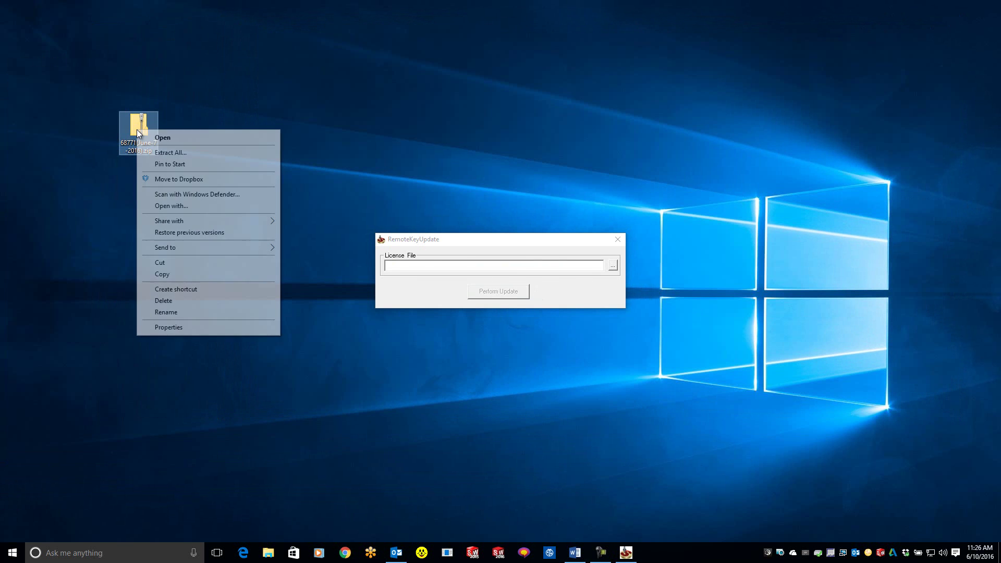
pyautogui.click(162, 152)
pyautogui.click(597, 376)
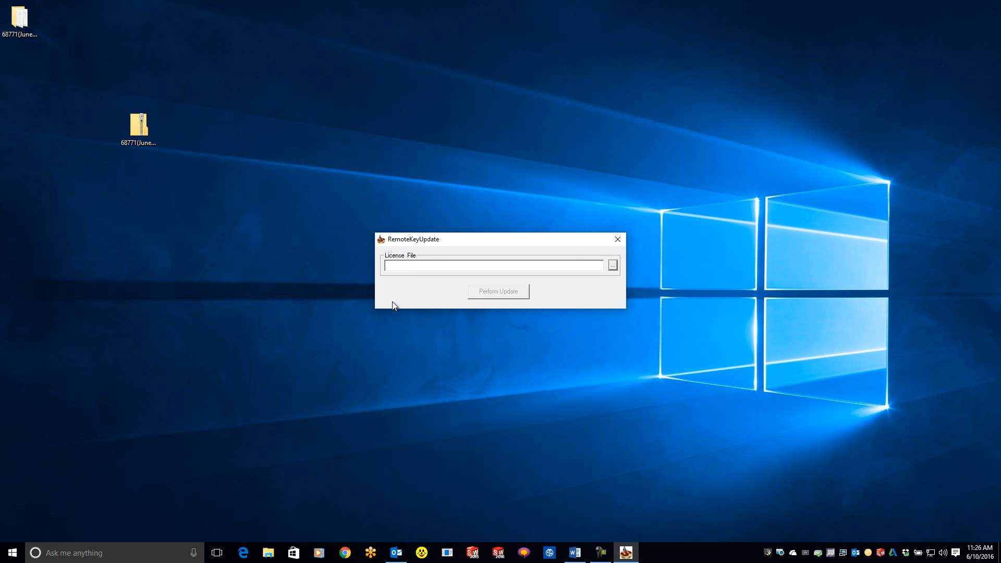
pyautogui.moveTo(19, 19); pyautogui.dragTo(50, 144)
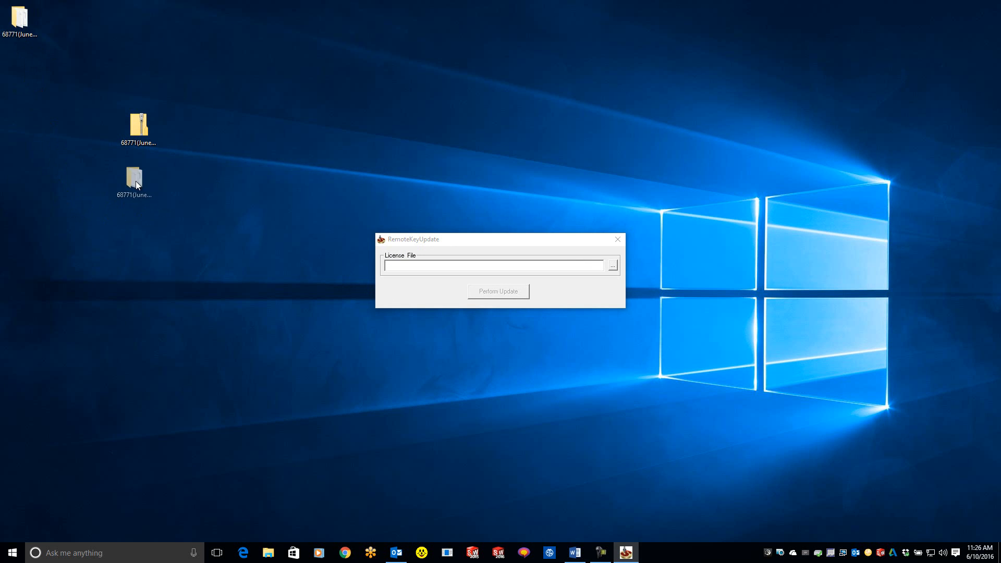
pyautogui.moveTo(135, 181); pyautogui.dragTo(135, 181)
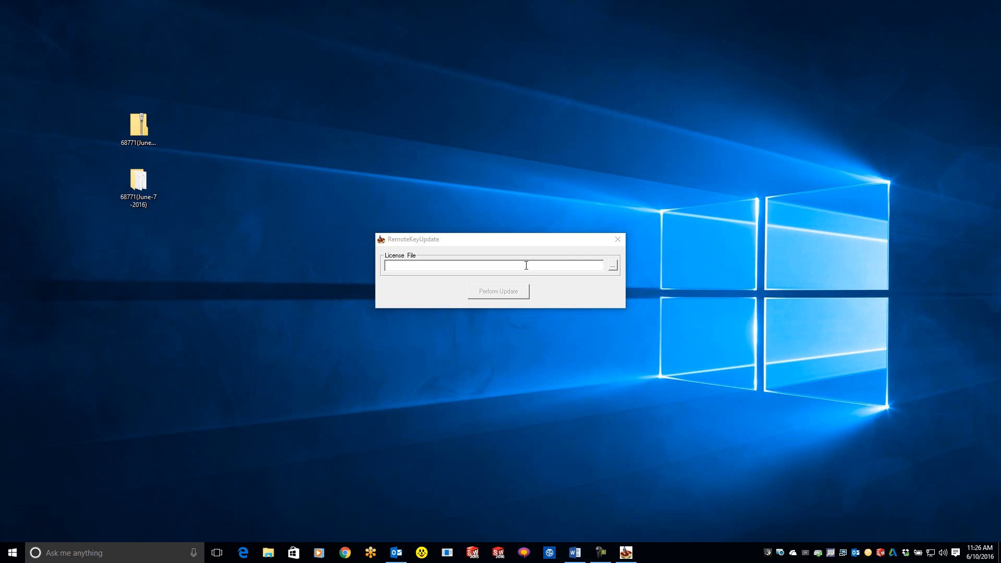
# - Load 68771(June-7-2016).lis from the desktop folder as the license and perform the update
pyautogui.click(613, 265)
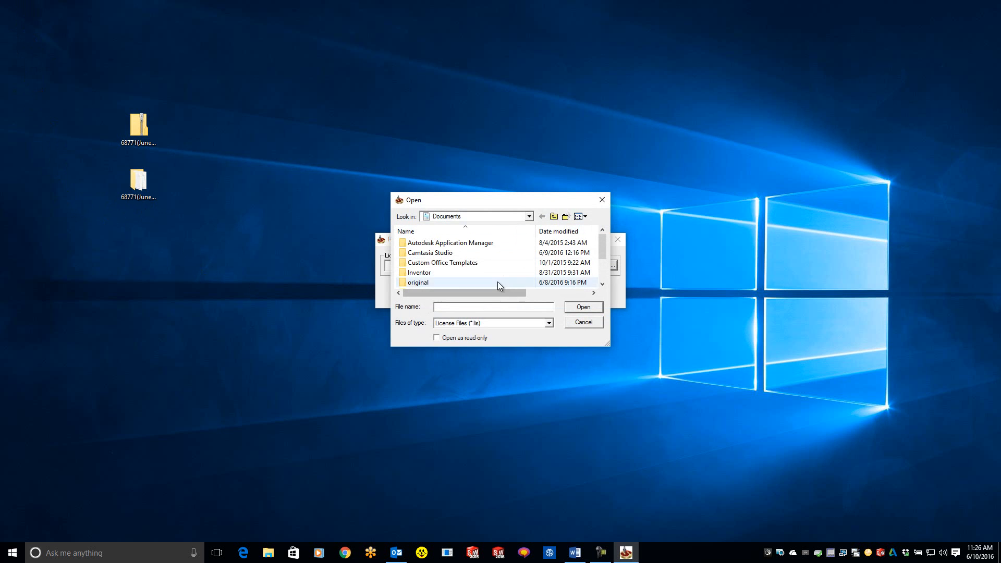
pyautogui.click(531, 215)
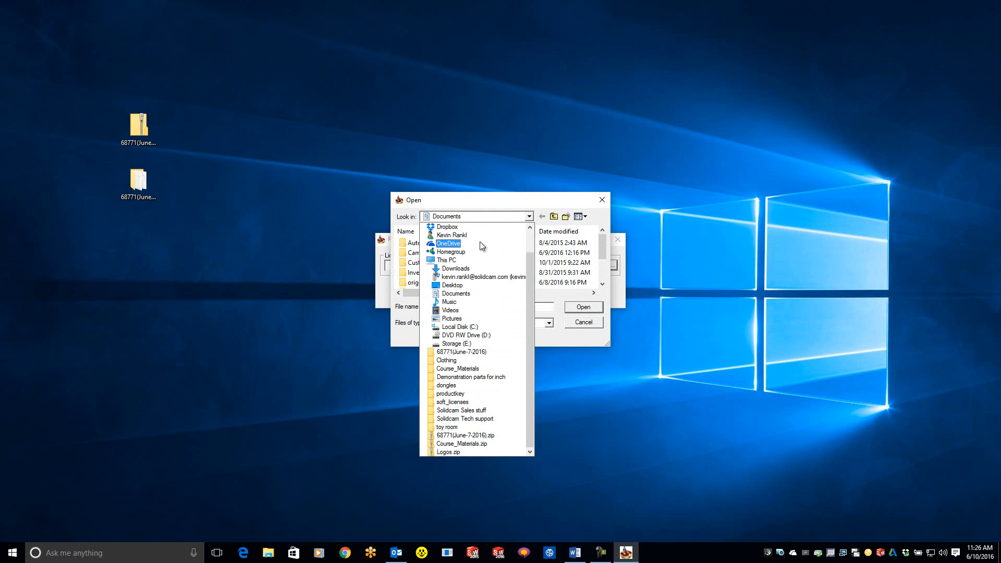
pyautogui.click(443, 227)
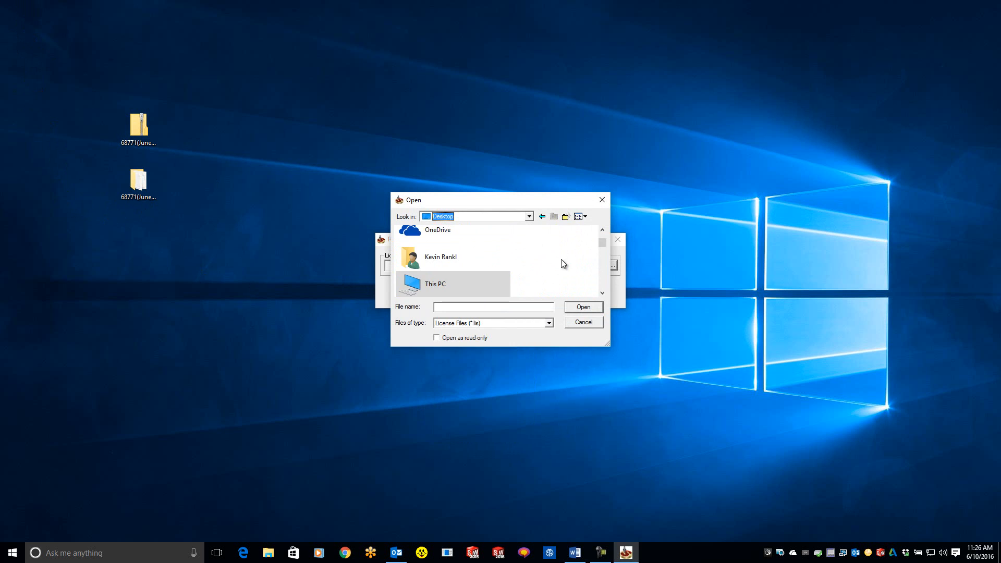
pyautogui.moveTo(602, 243); pyautogui.dragTo(603, 257)
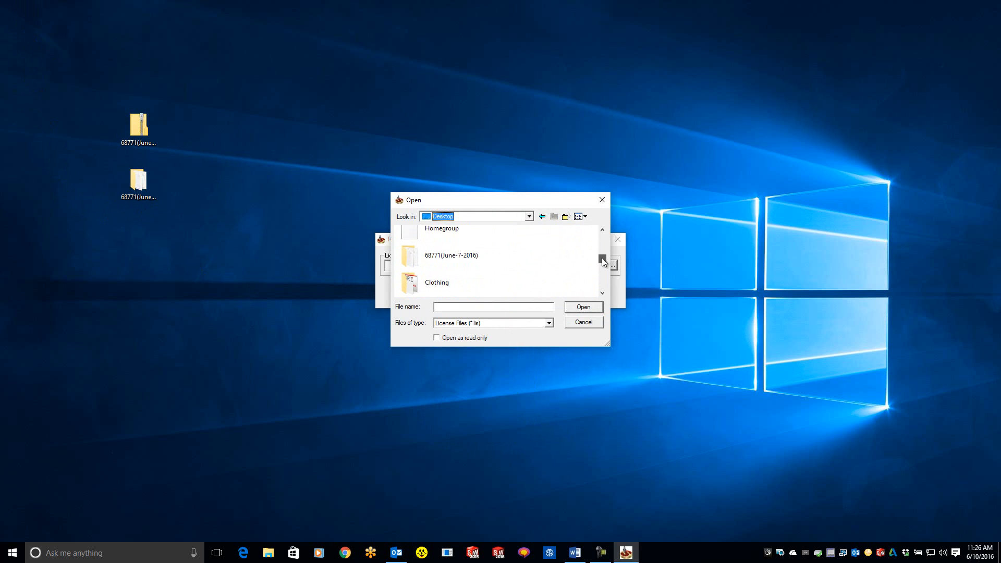
pyautogui.click(461, 256)
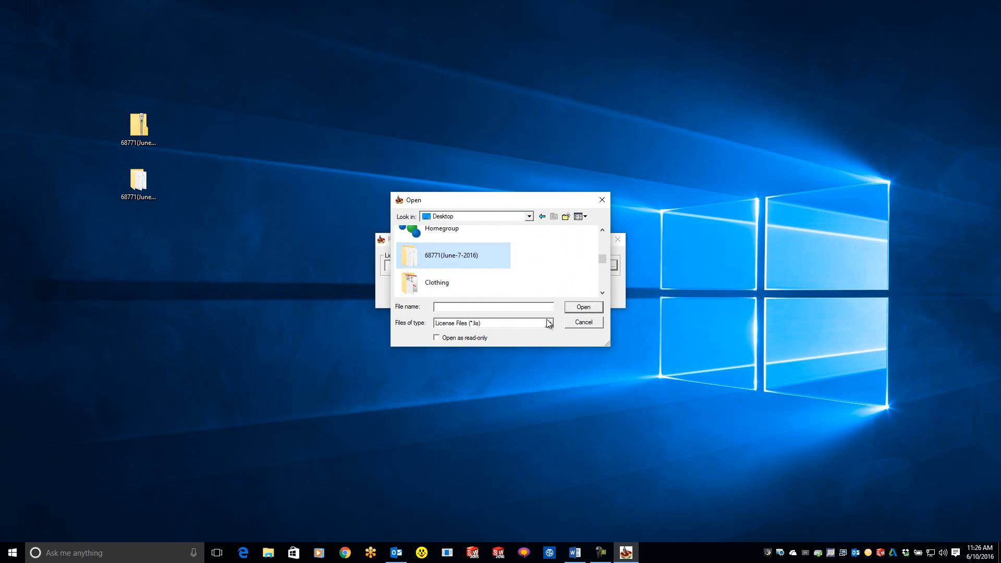
pyautogui.click(583, 307)
pyautogui.click(446, 242)
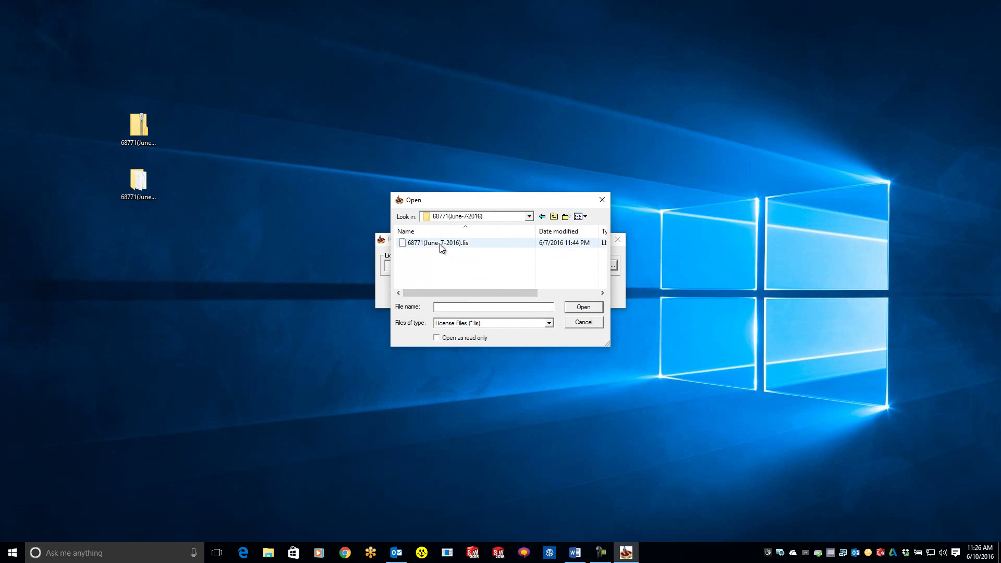
pyautogui.click(582, 306)
pyautogui.click(503, 294)
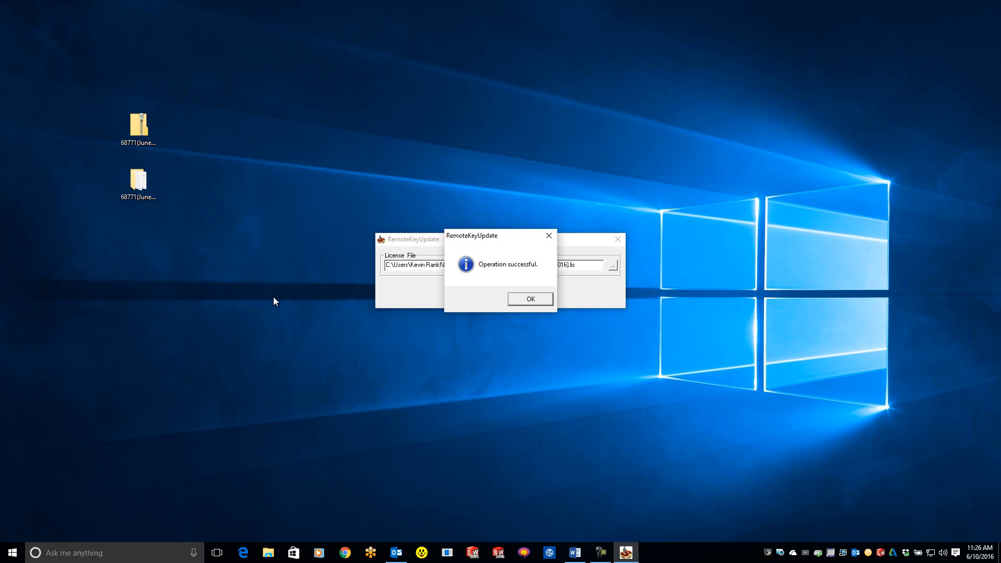
# - Wait for the dongle update to complete with the 'Operation successful' message
pyautogui.click(91, 83)
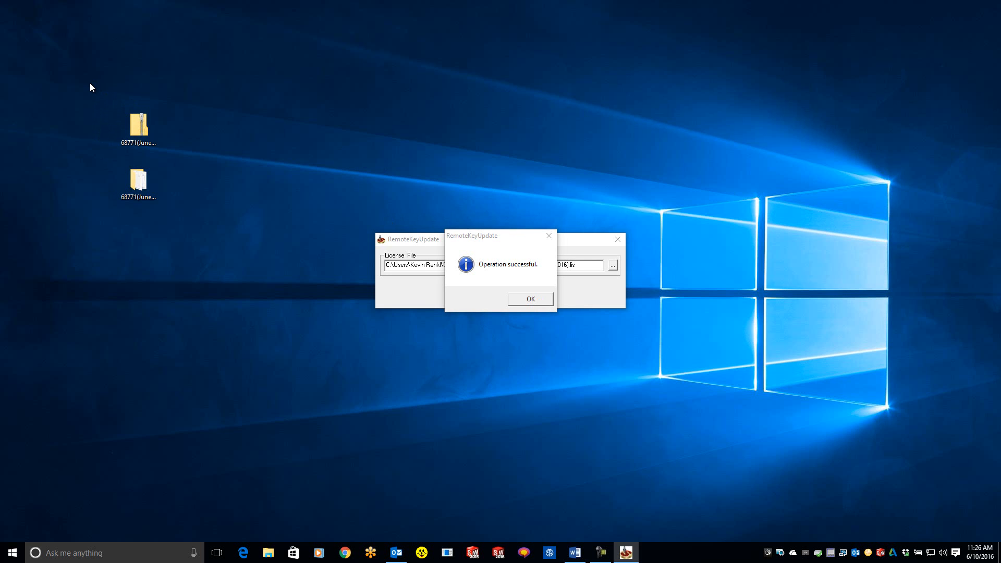